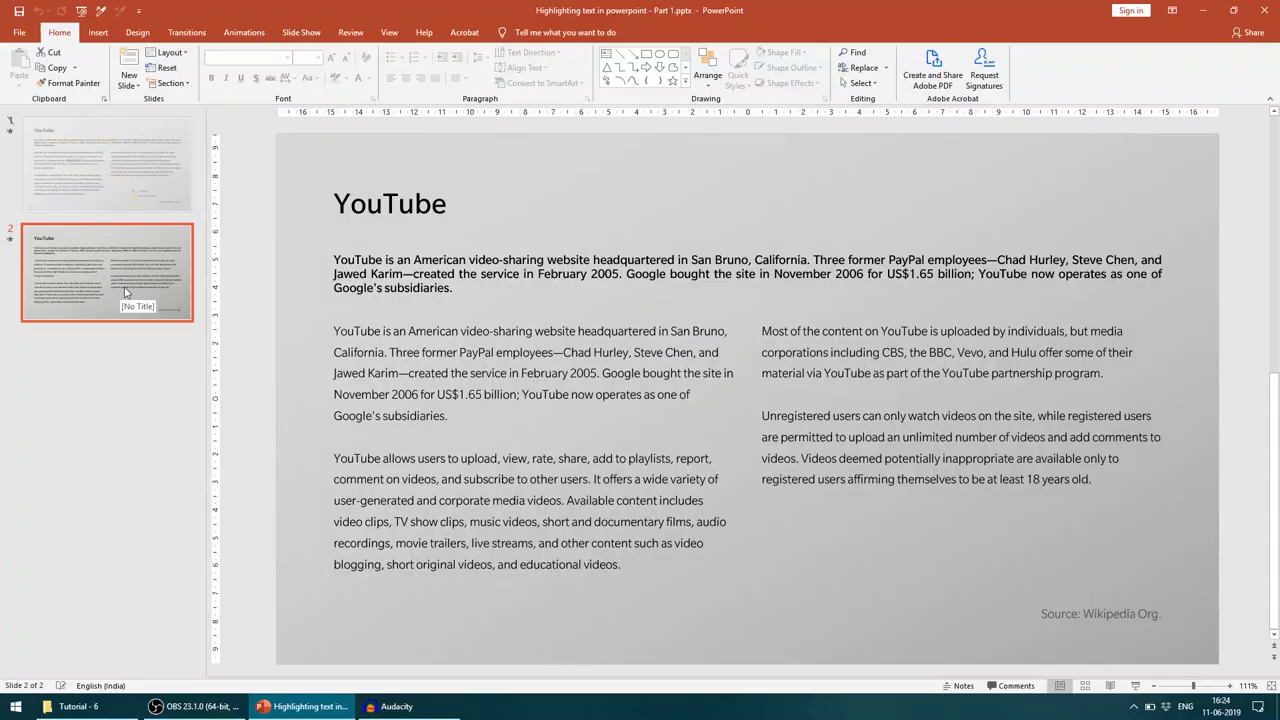
Step: Show slide 1's finished highlight example and dismiss its context menu without changes
left_click(152, 193)
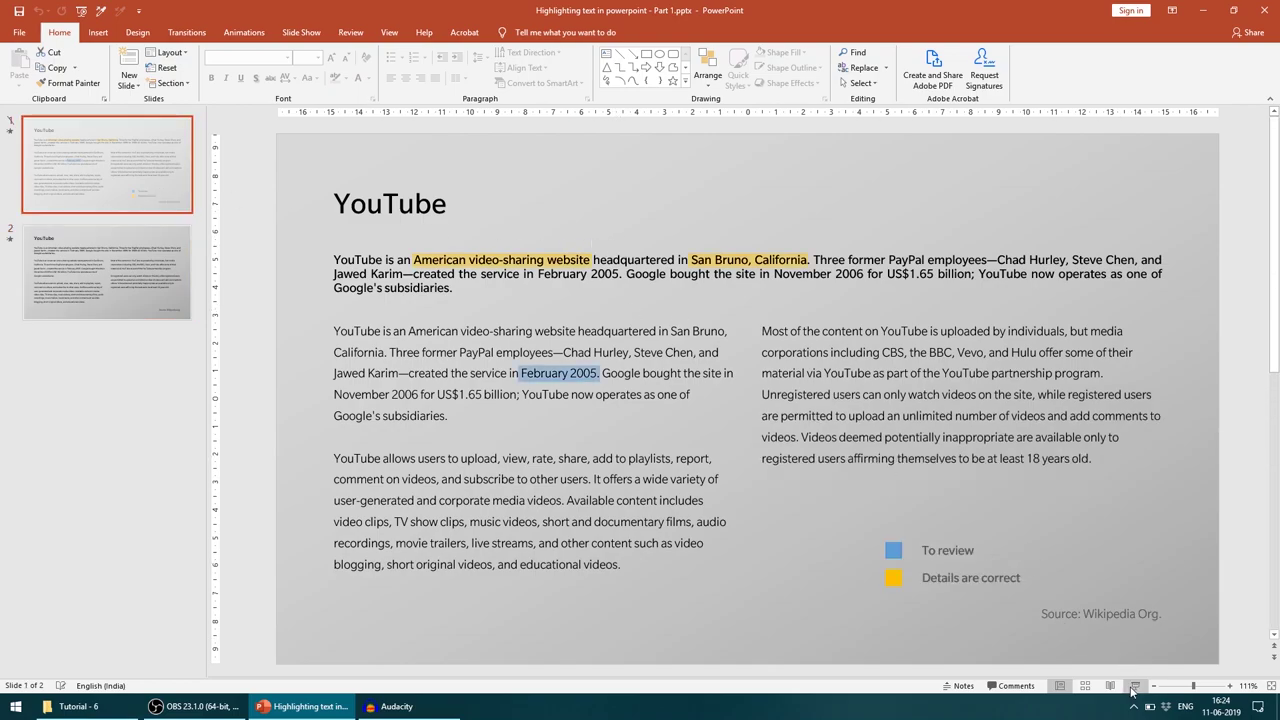
right_click(149, 191)
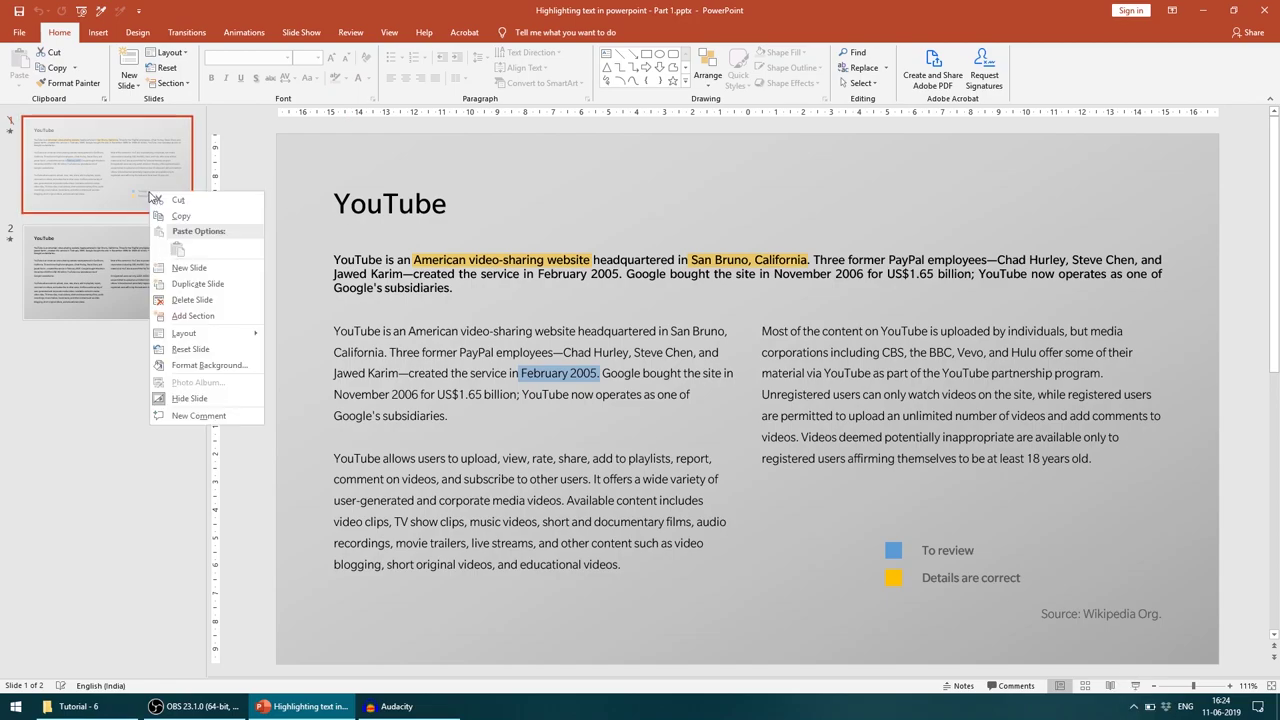
key("Escape")
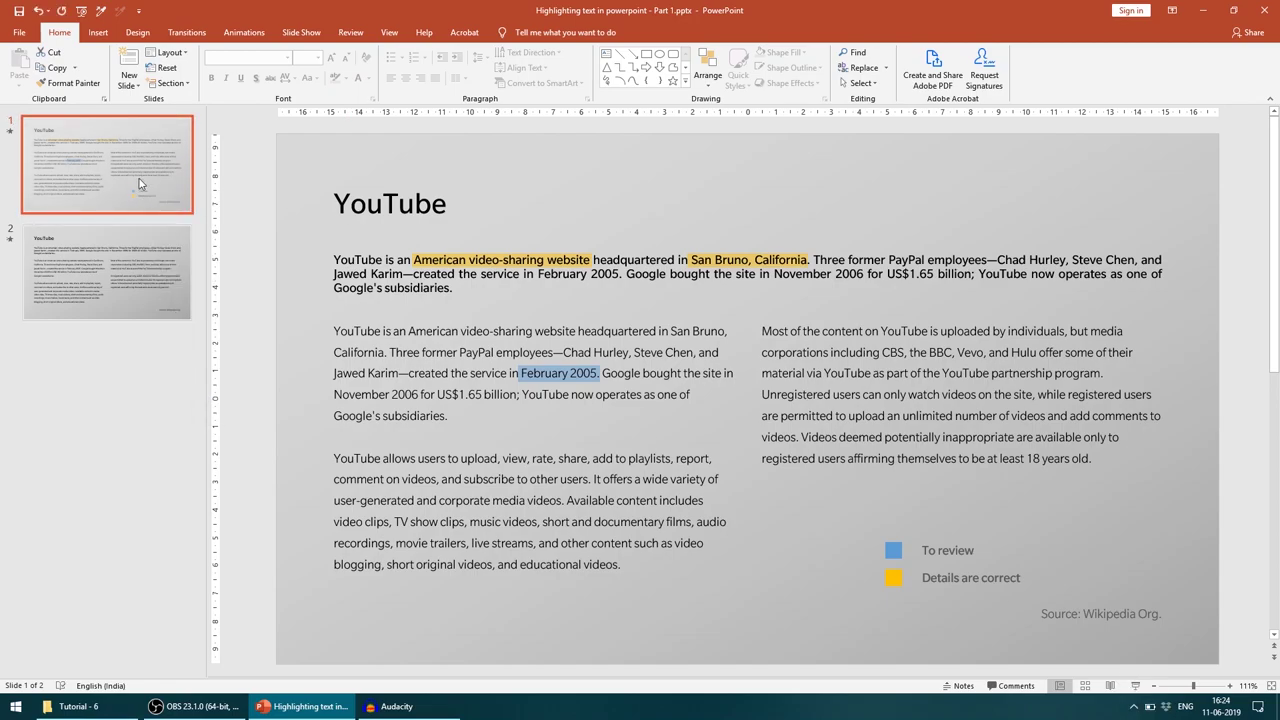
right_click(141, 170)
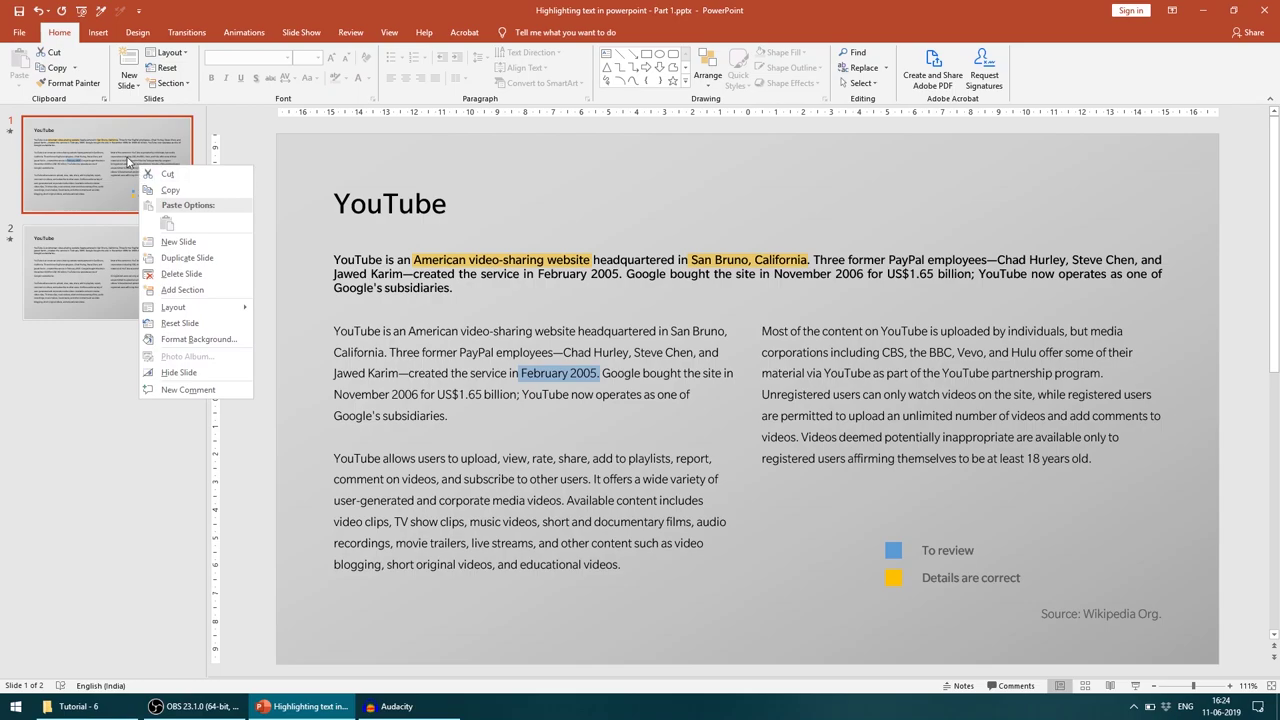
left_click(131, 163)
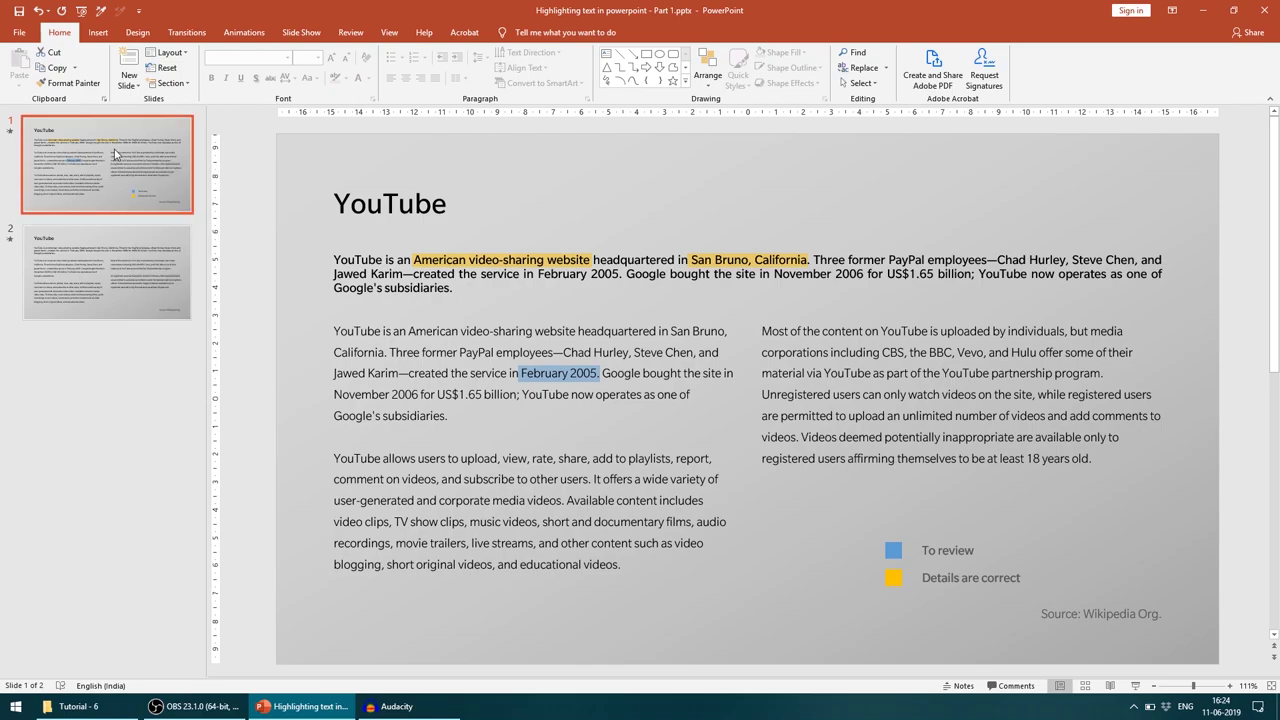
left_click(1136, 685)
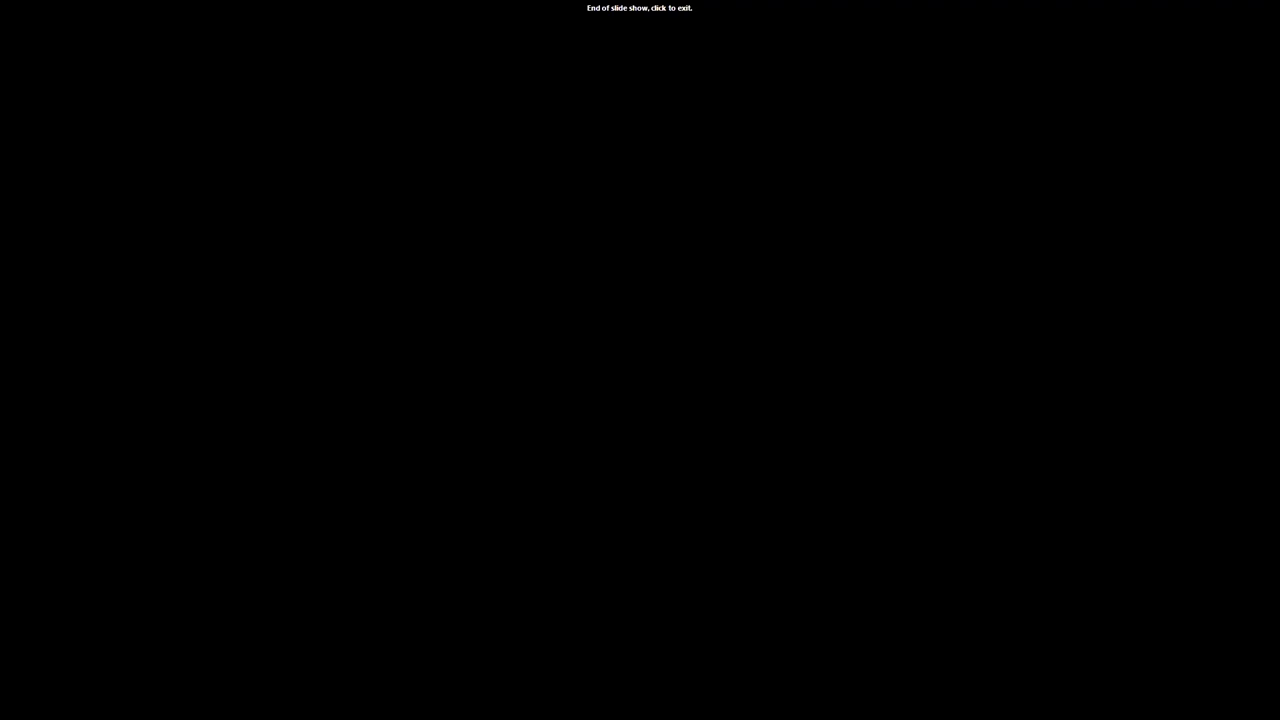
left_click(1135, 636)
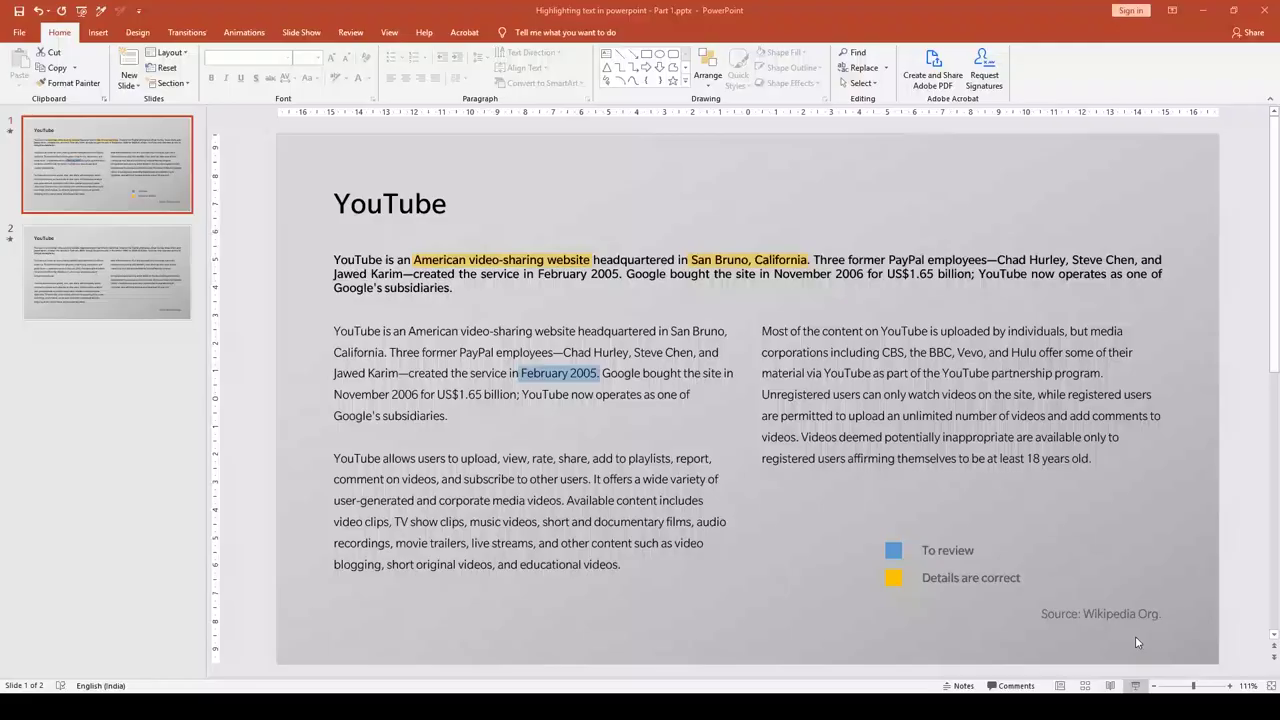
Step: Switch to slide 2 and choose the Rectangle shape from the Drawing gallery
left_click(140, 265)
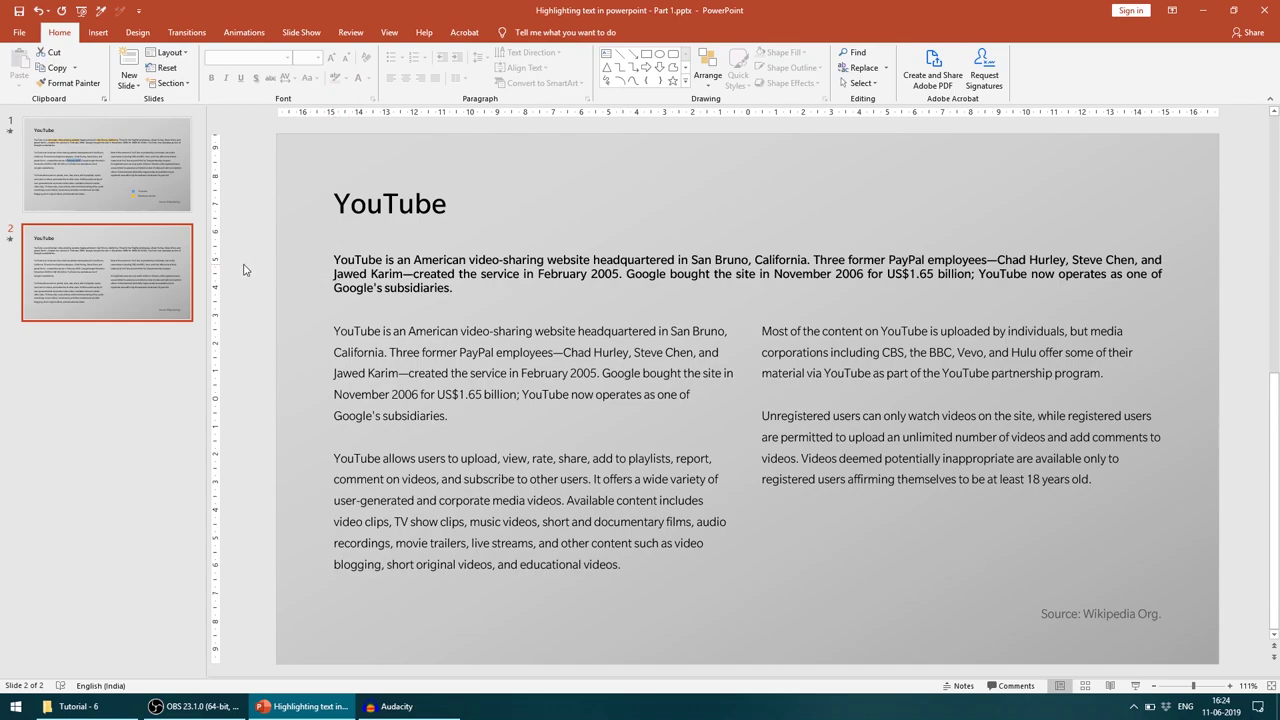
left_click(647, 54)
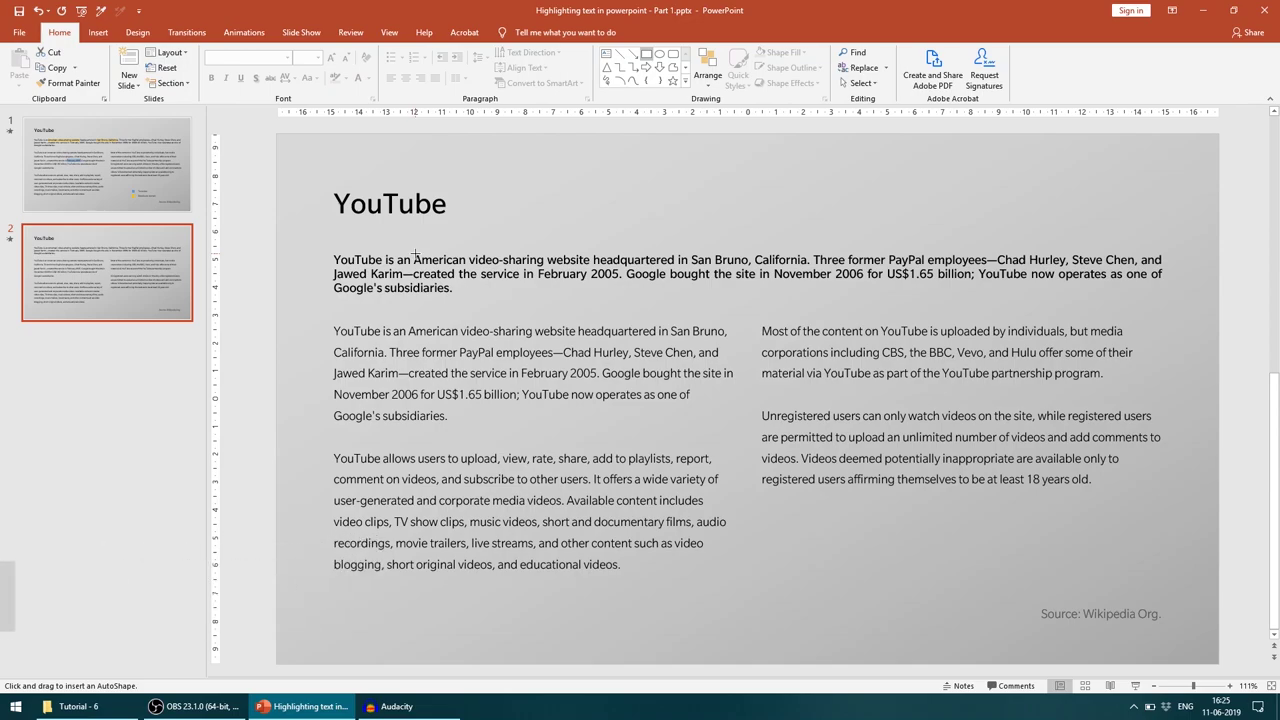
Step: Draw a rectangle over 'American video-sharing website' with No Outline and Gold, Accent 4 fill
left_click_drag(410, 259, 592, 262)
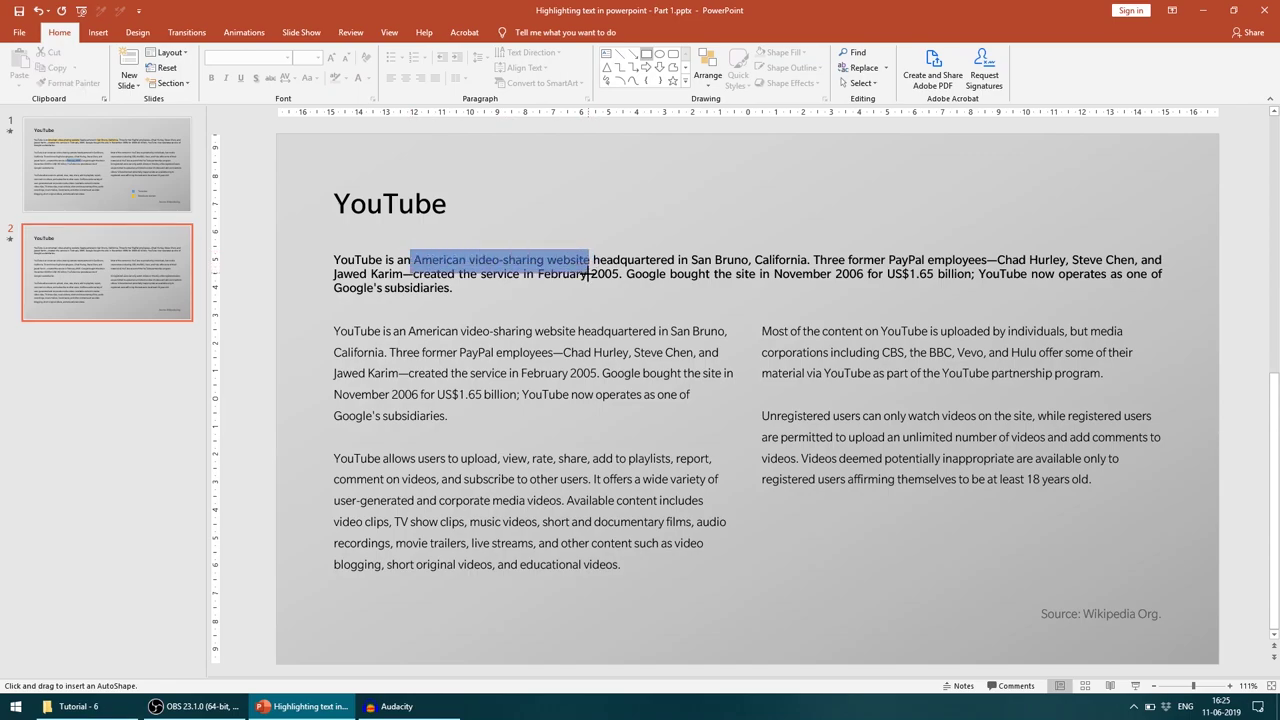
left_click_drag(591, 262, 593, 263)
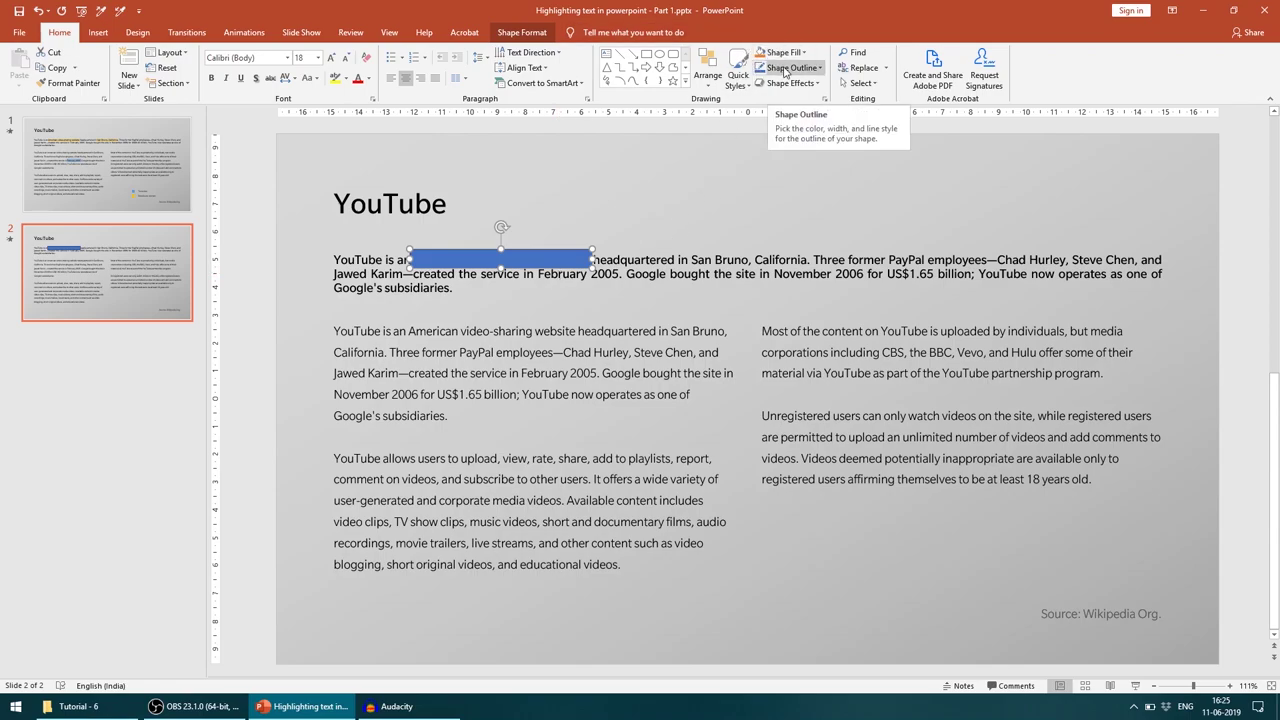
left_click(785, 70)
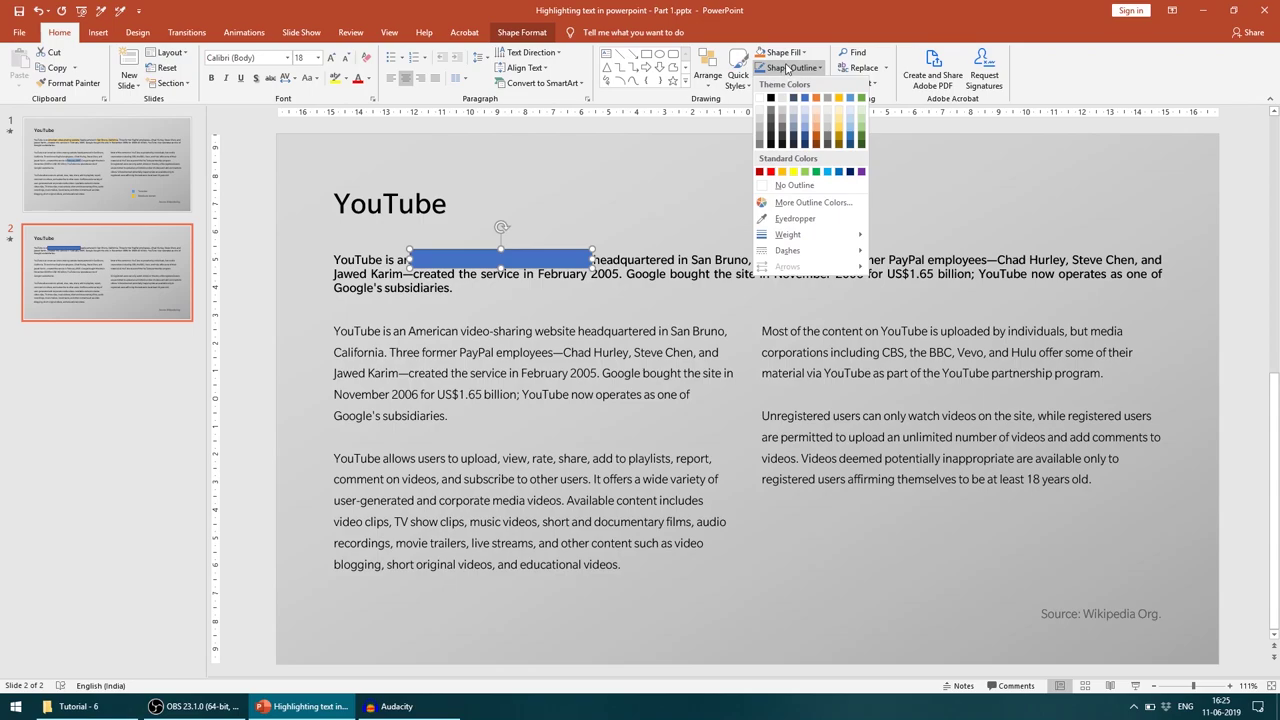
left_click(811, 184)
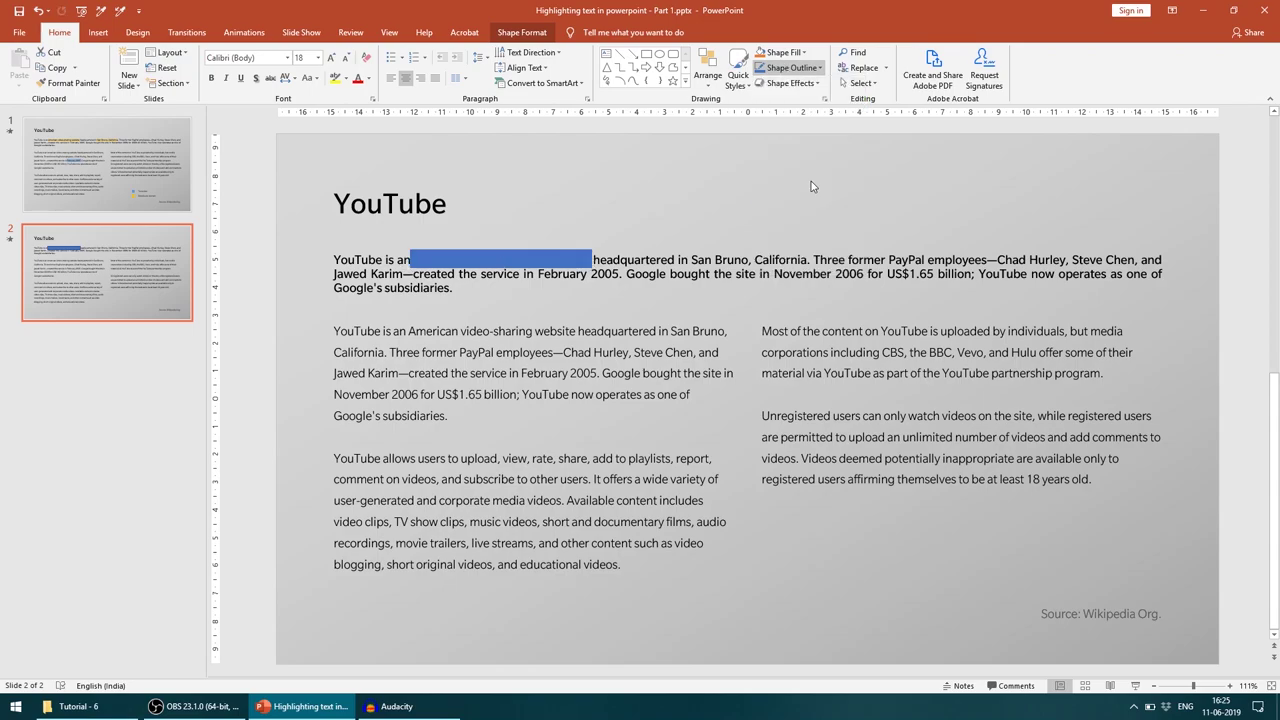
left_click(792, 59)
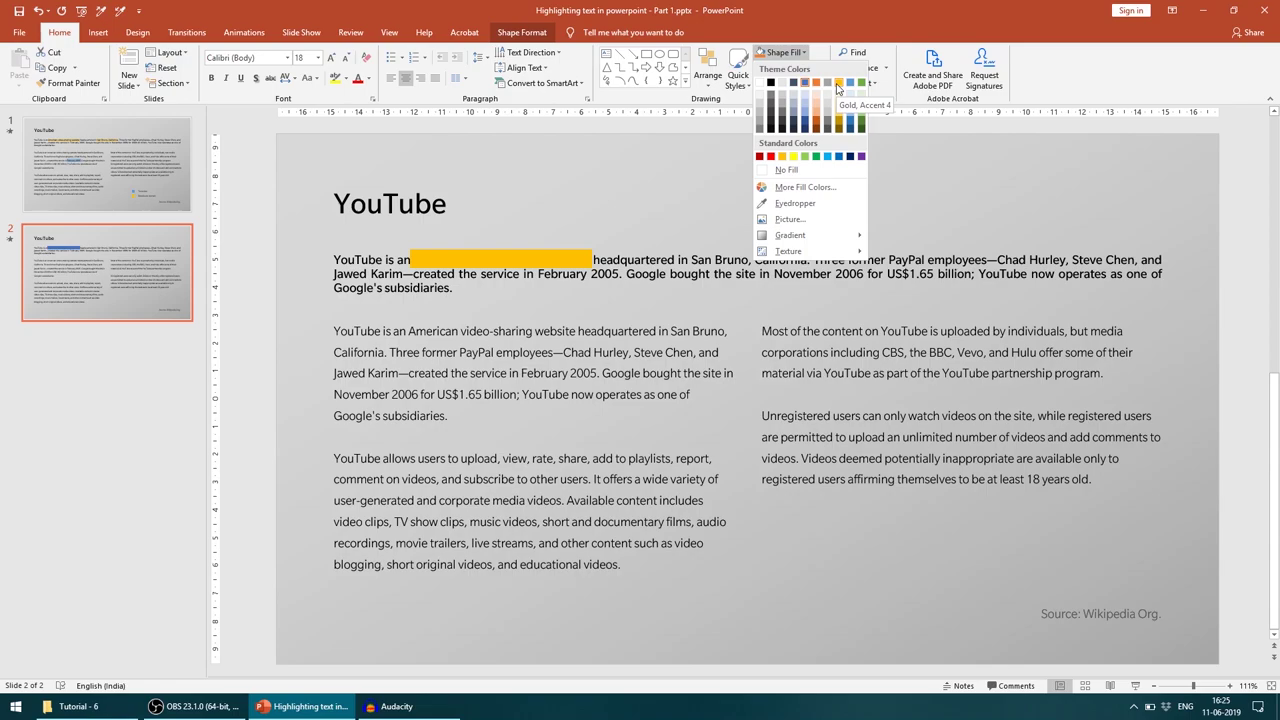
left_click(837, 89)
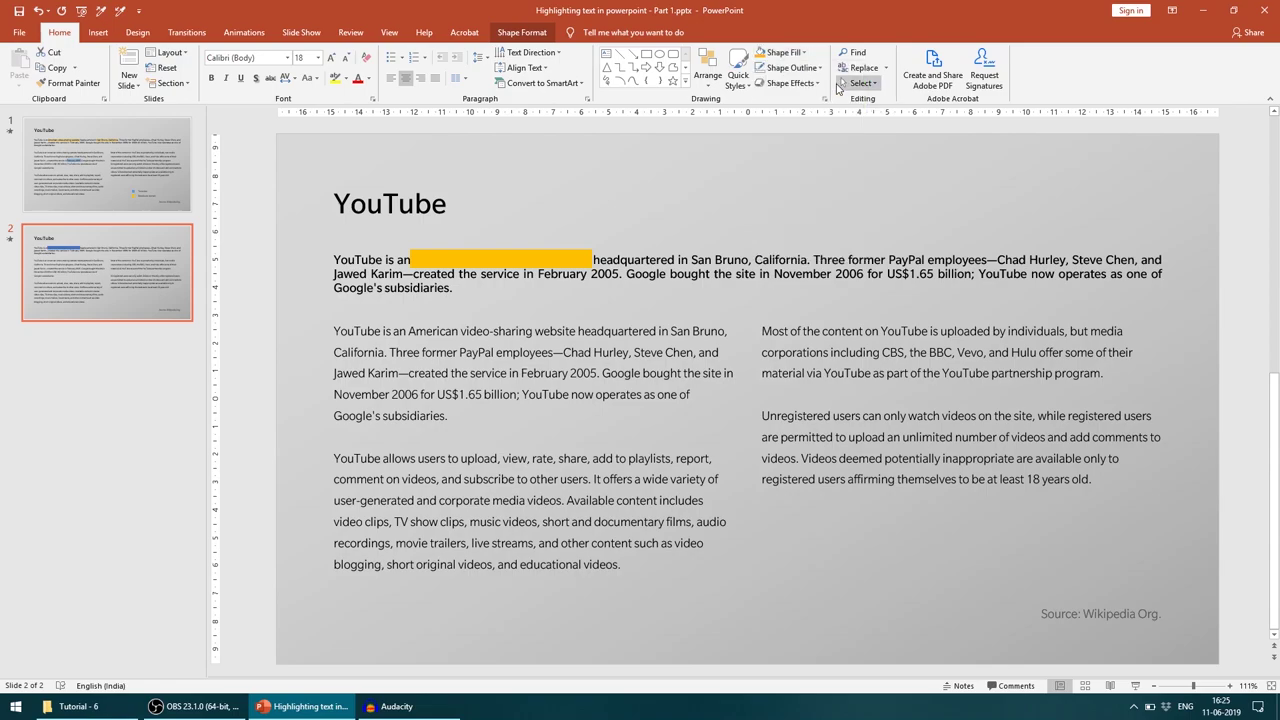
Step: Send the gold rectangle to back behind the text, then reselect the phrase's text box
right_click(492, 262)
right_click(480, 258)
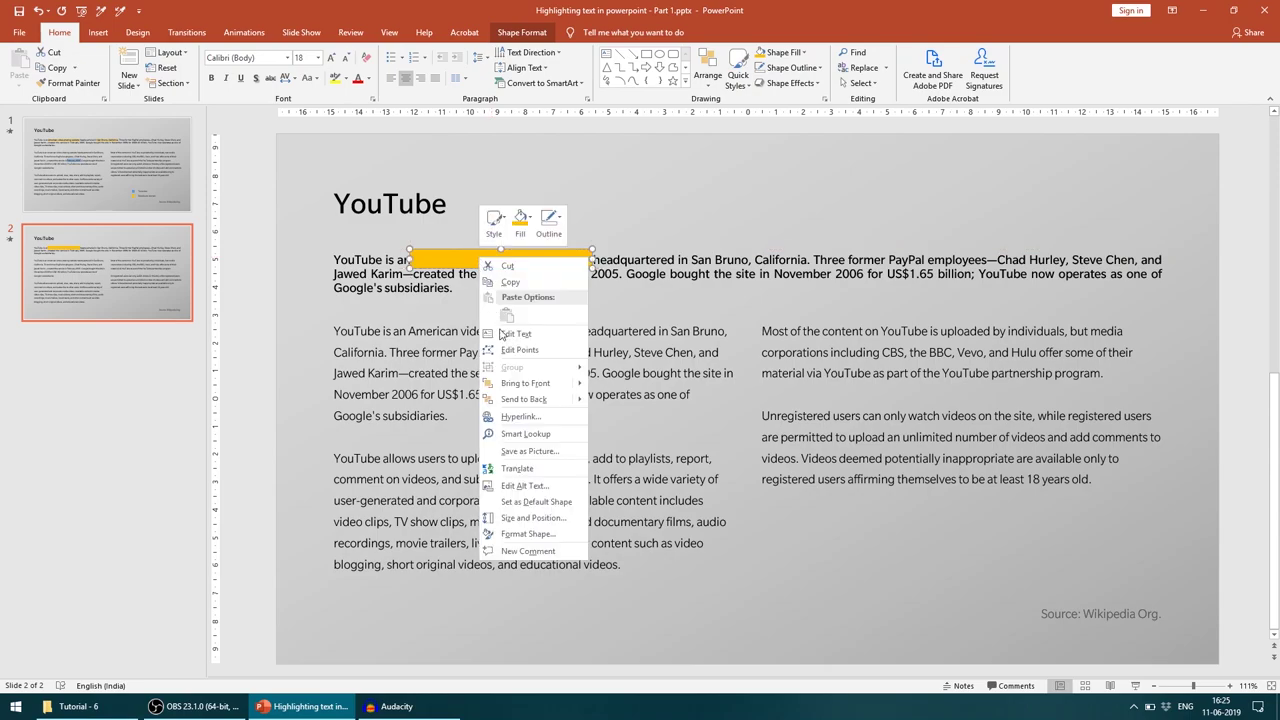
left_click(534, 401)
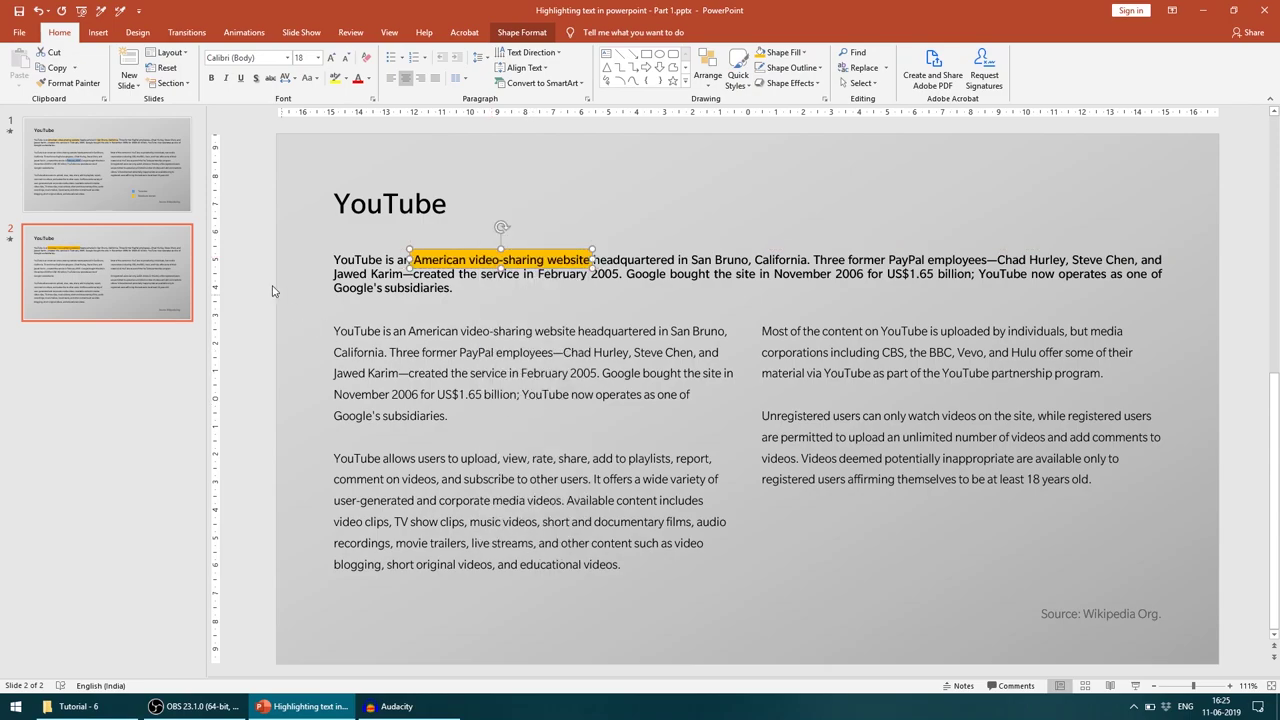
left_click(252, 269)
left_click(467, 255)
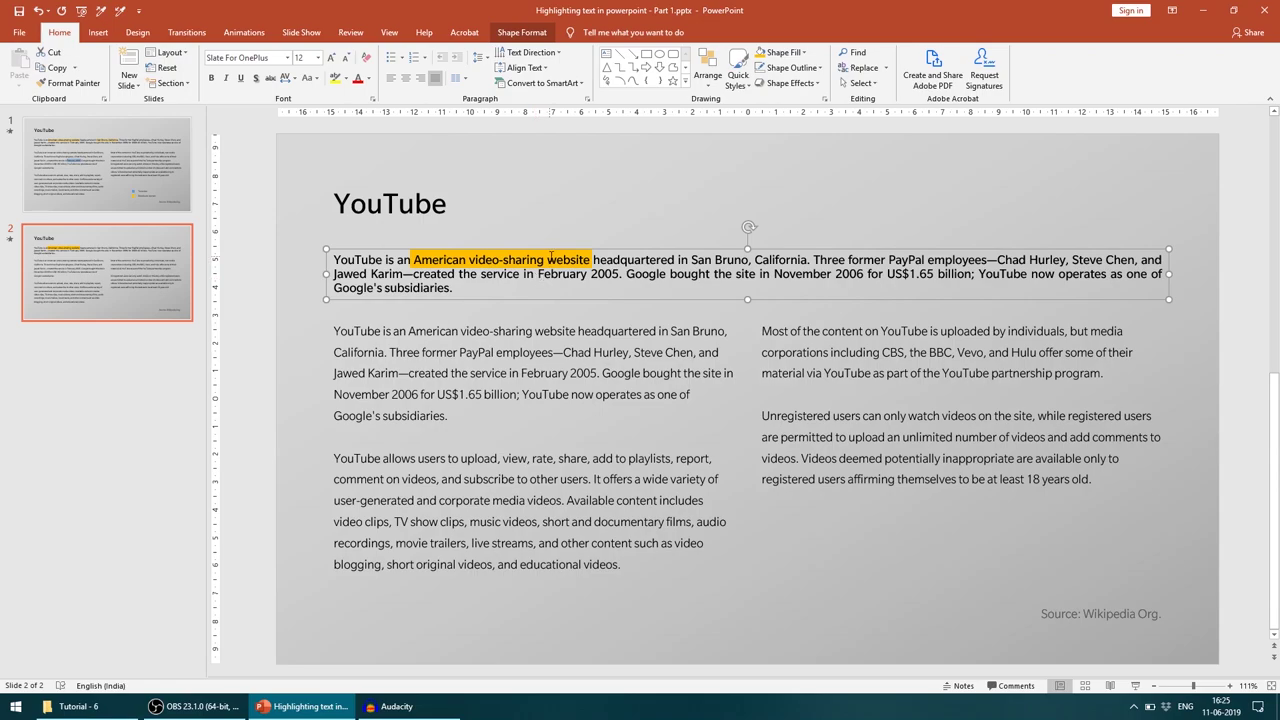
Step: Open the Selection Pane from Home > Select and pick Rectangle 1 from the object list
left_click(547, 259)
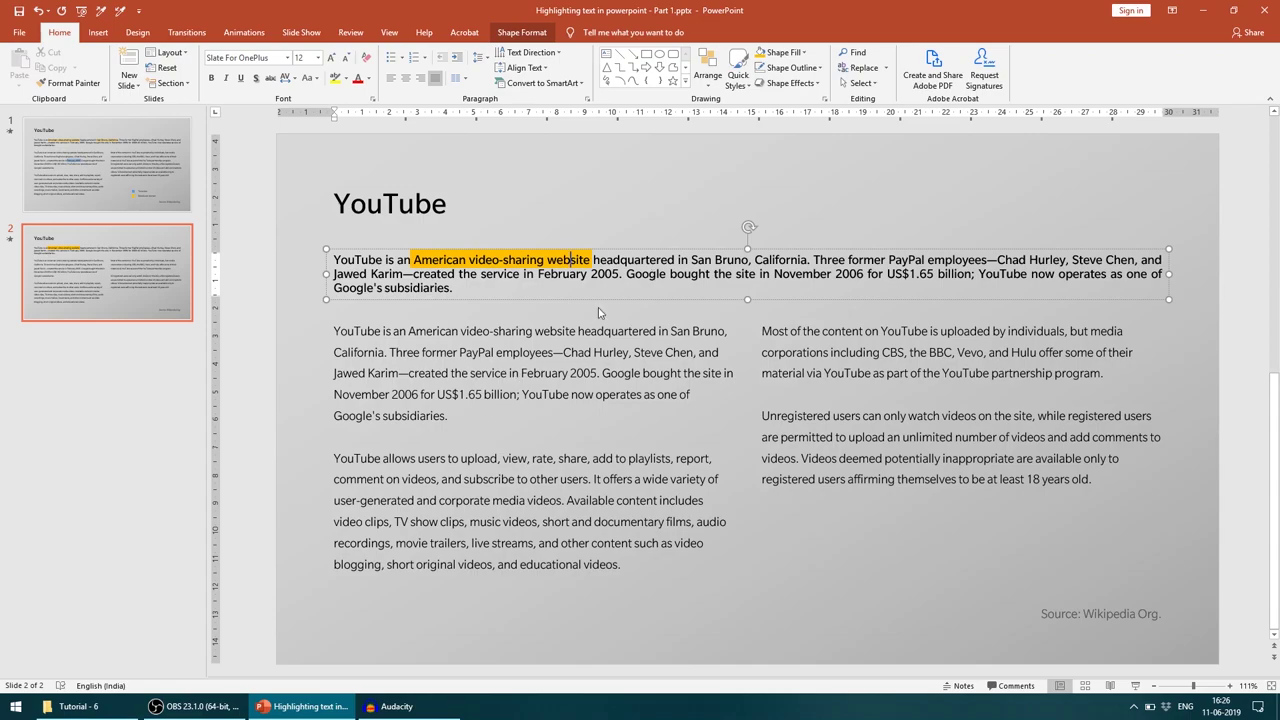
left_click(859, 84)
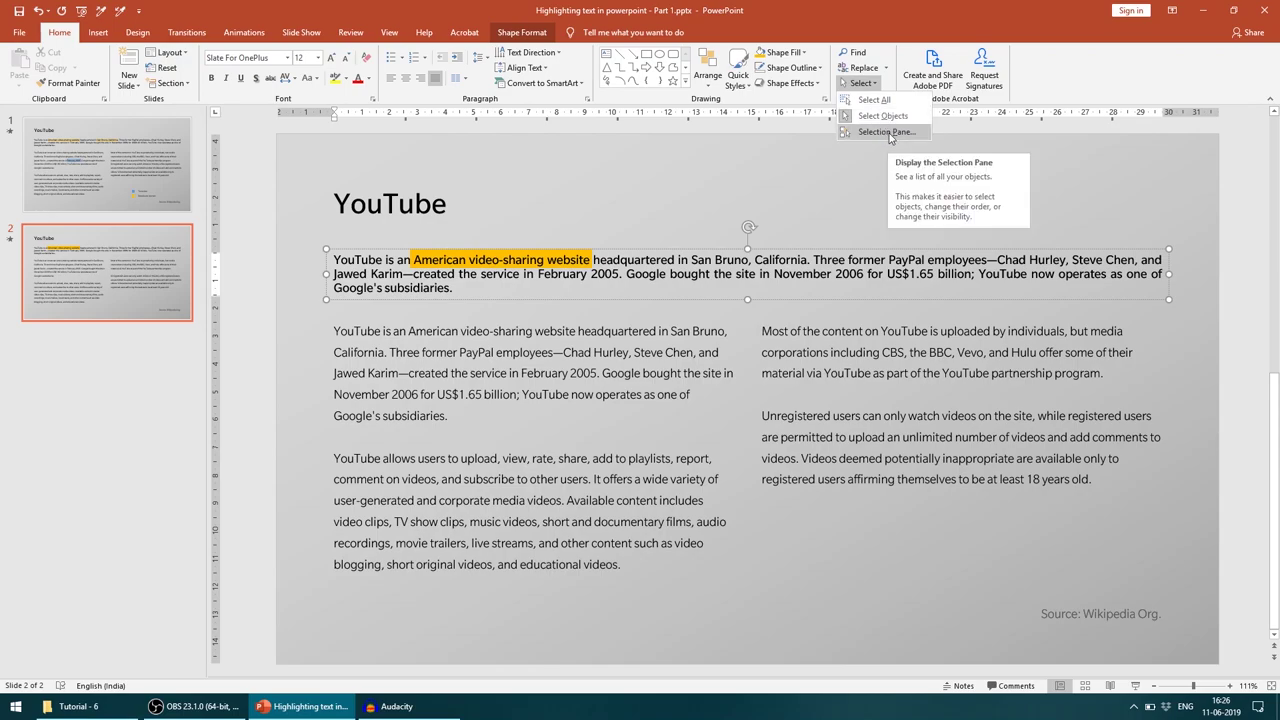
left_click(886, 132)
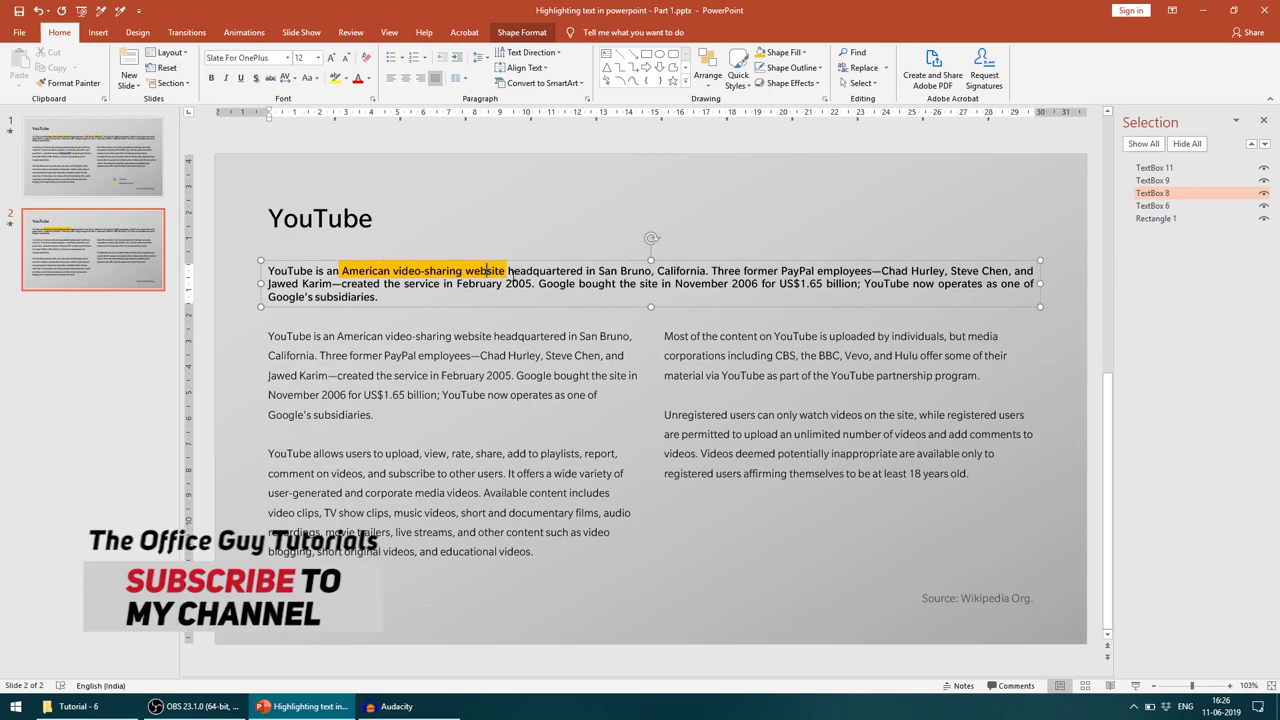
left_click(1151, 221)
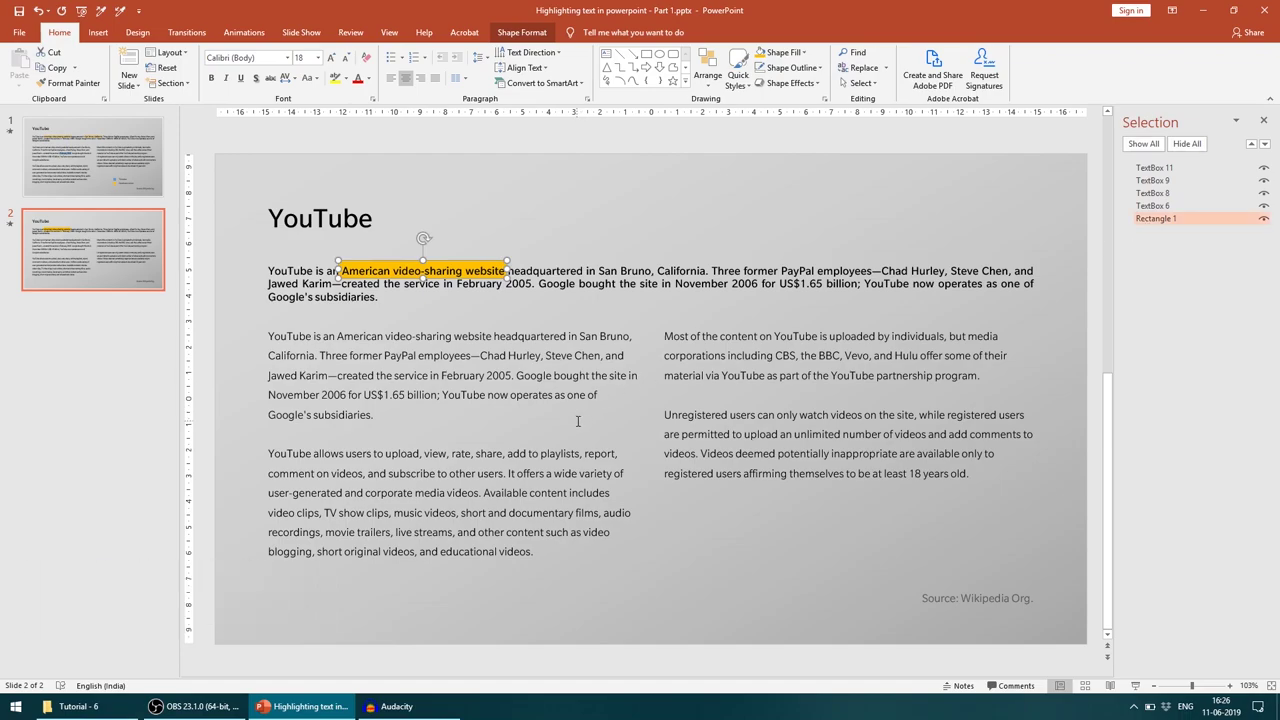
Step: Give the gold rectangle a Wipe entrance animation with the From Left direction
left_click(258, 31)
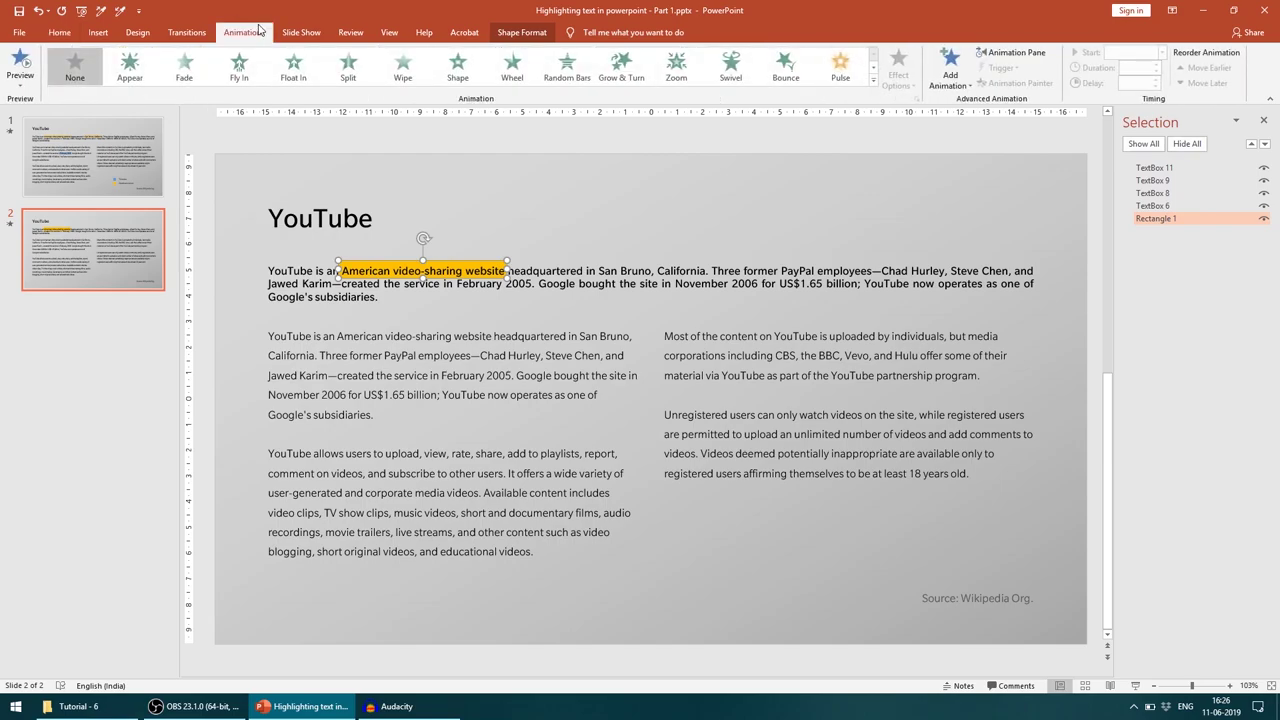
left_click(403, 70)
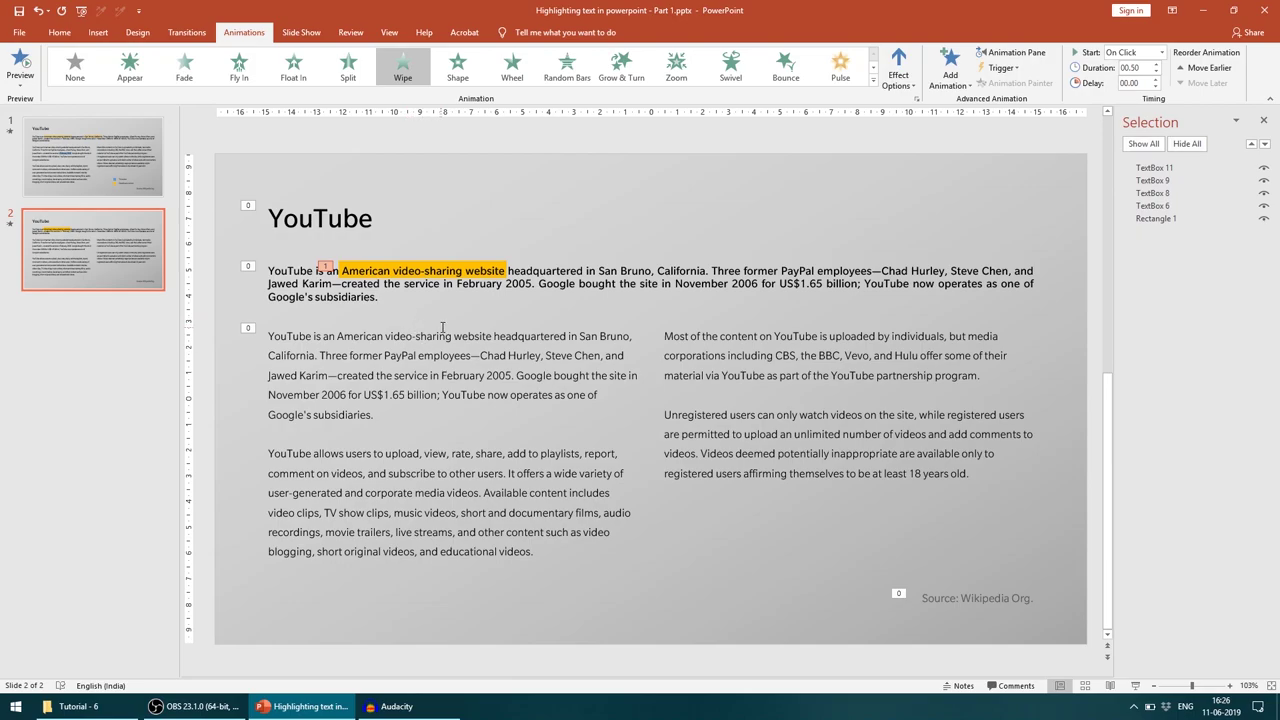
left_click(898, 66)
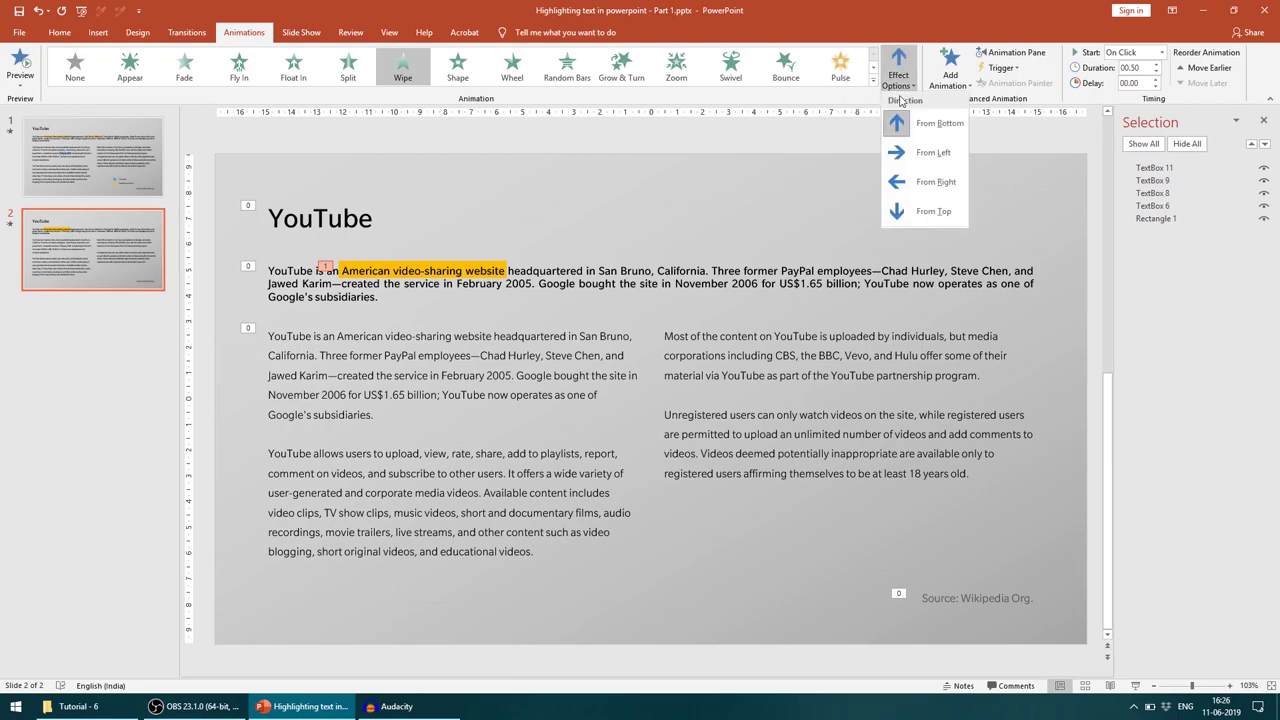
left_click(907, 153)
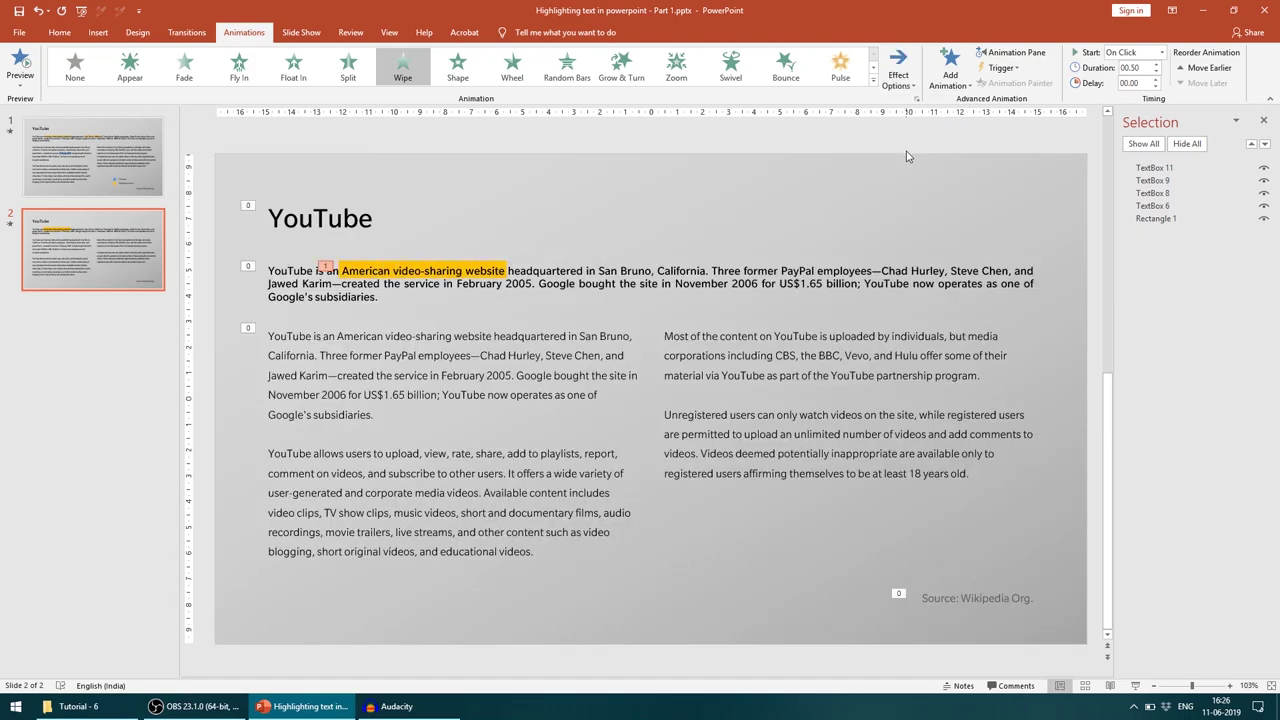
left_click(1135, 685)
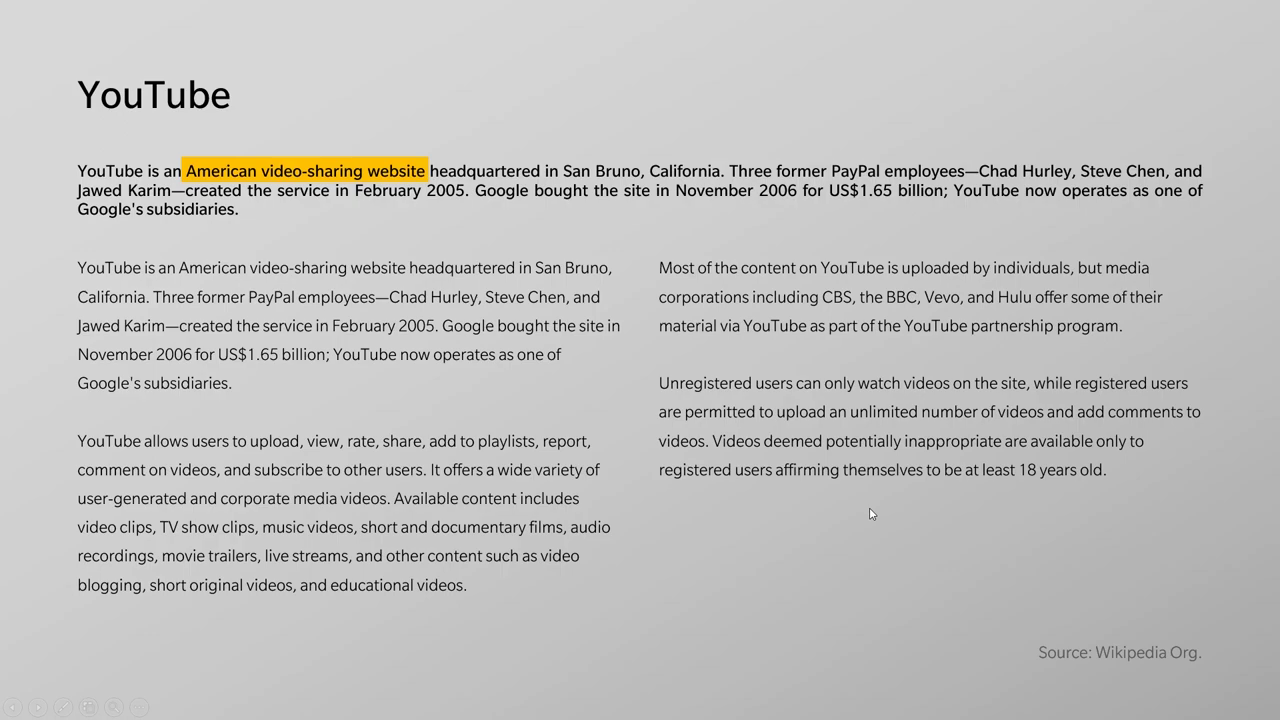
key("Escape")
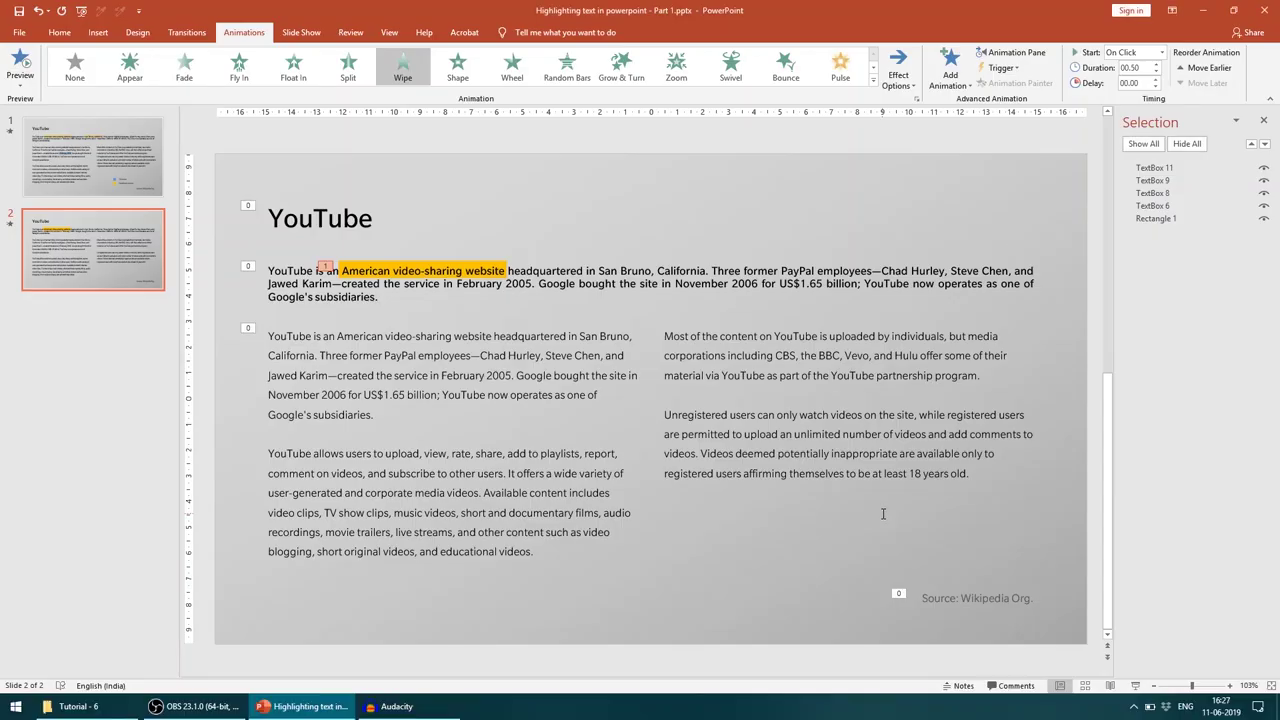